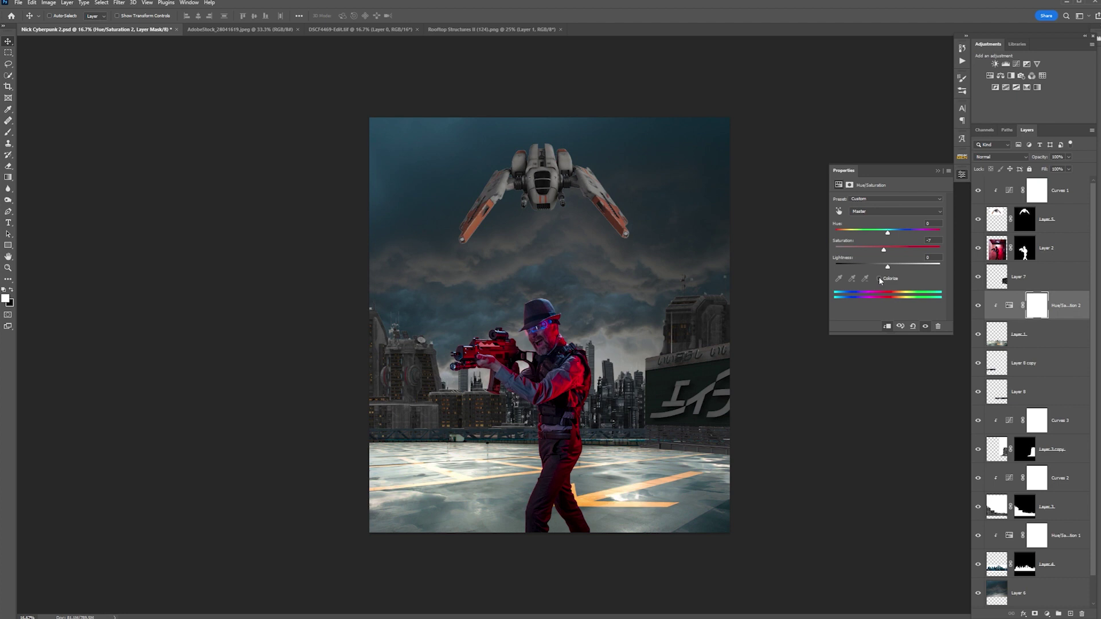
- Colorize the rooftop floor red at Hue 0, Saturation 25, then close Properties
click(879, 277)
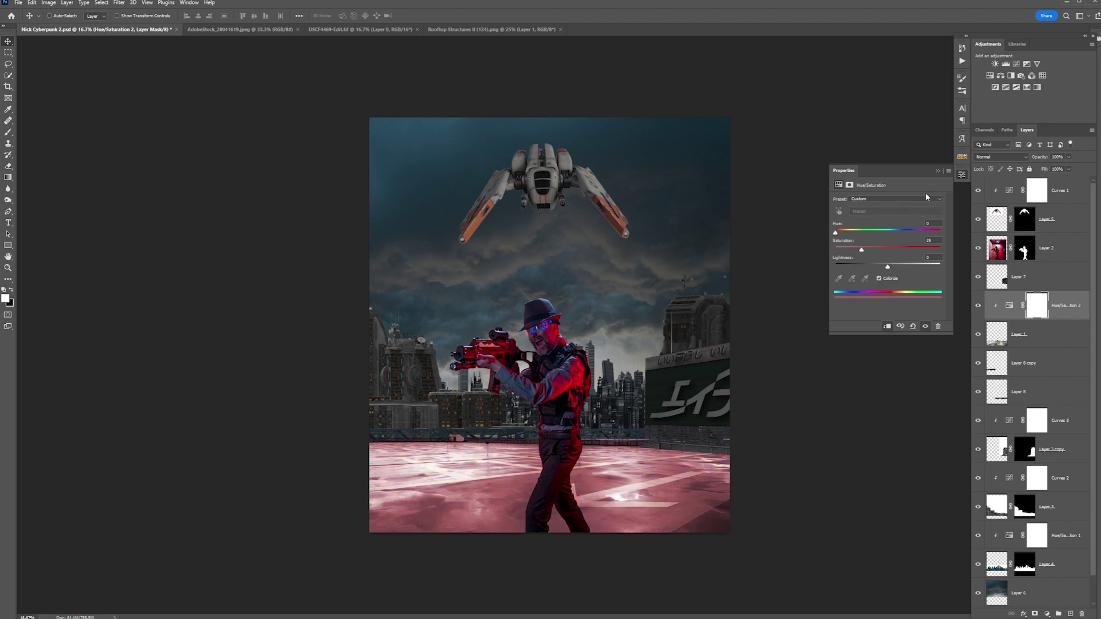
click(938, 172)
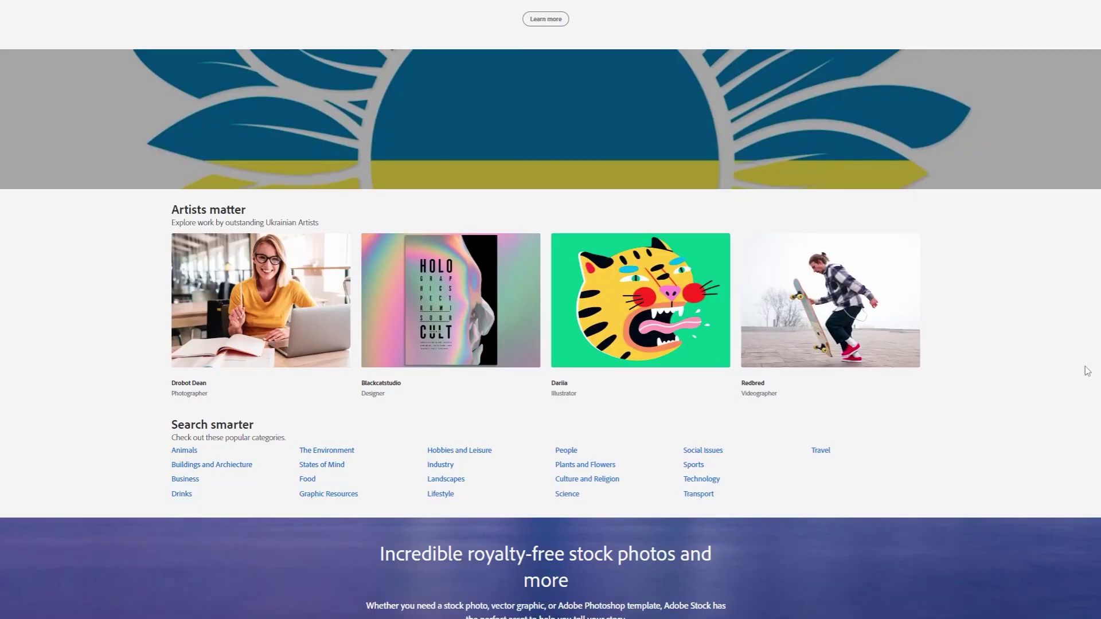
- Scroll through the Adobe Stock sci-fi results to find the armoured soldiers image
scroll(1087, 371, up, 10)
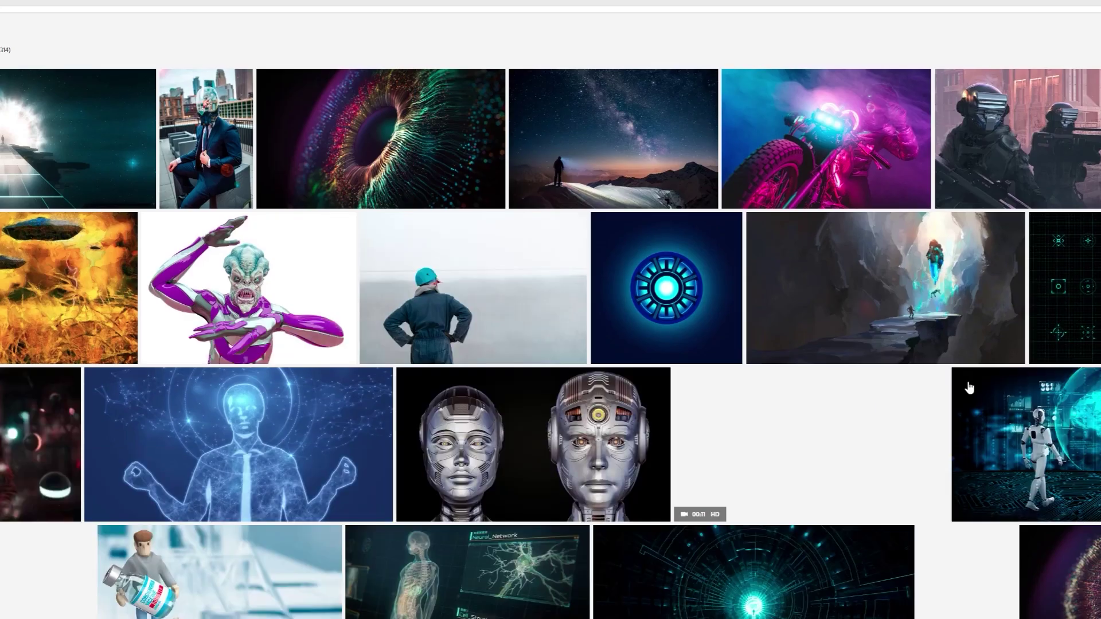
scroll(935, 339, down, 3)
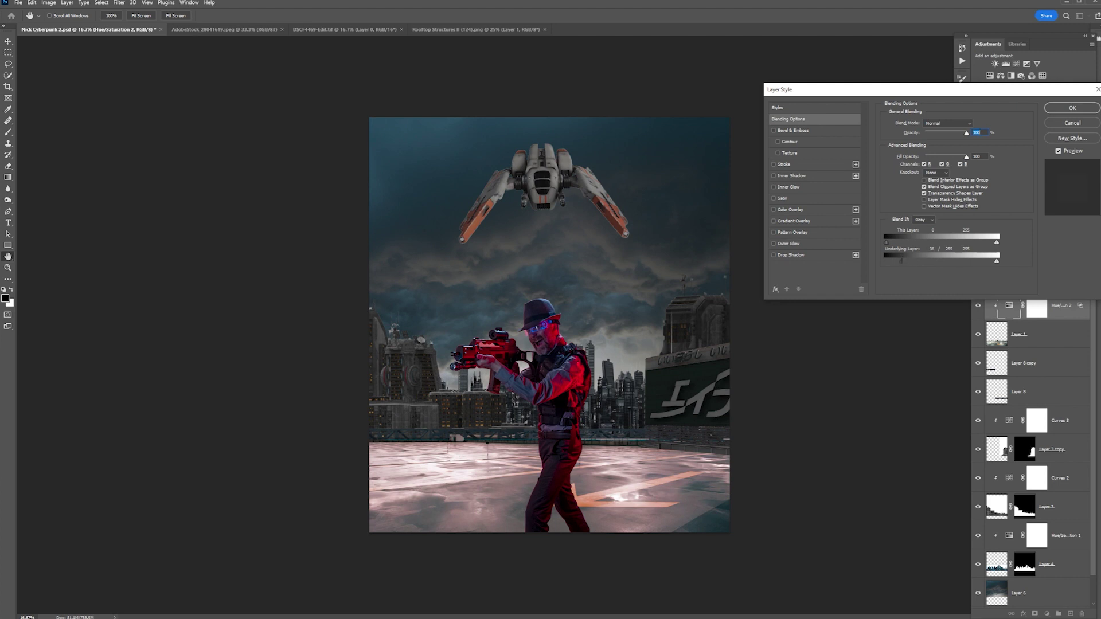
- Confirm Layer Style, then set Hue/Saturation 2's Underlying Layer white split slider to 236
click(1072, 108)
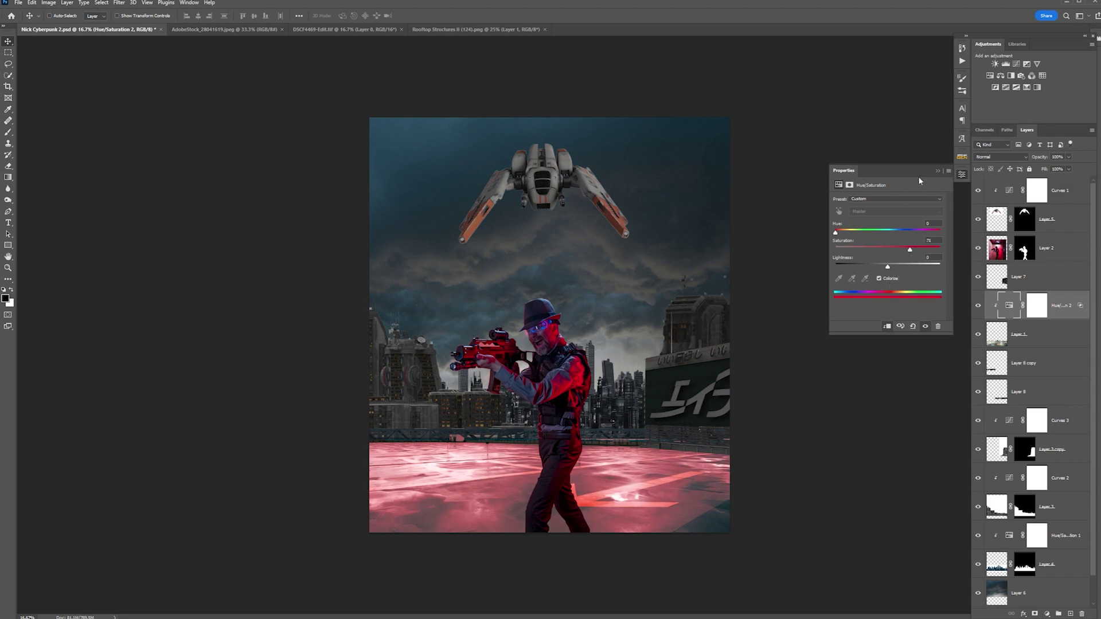
click(870, 246)
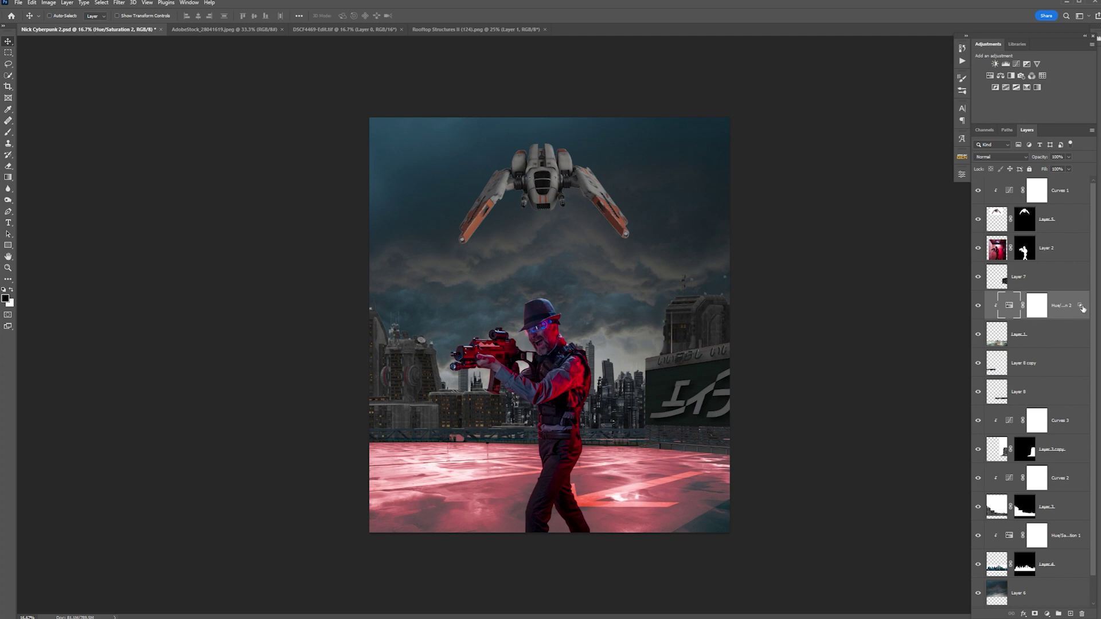
double_click(988, 313)
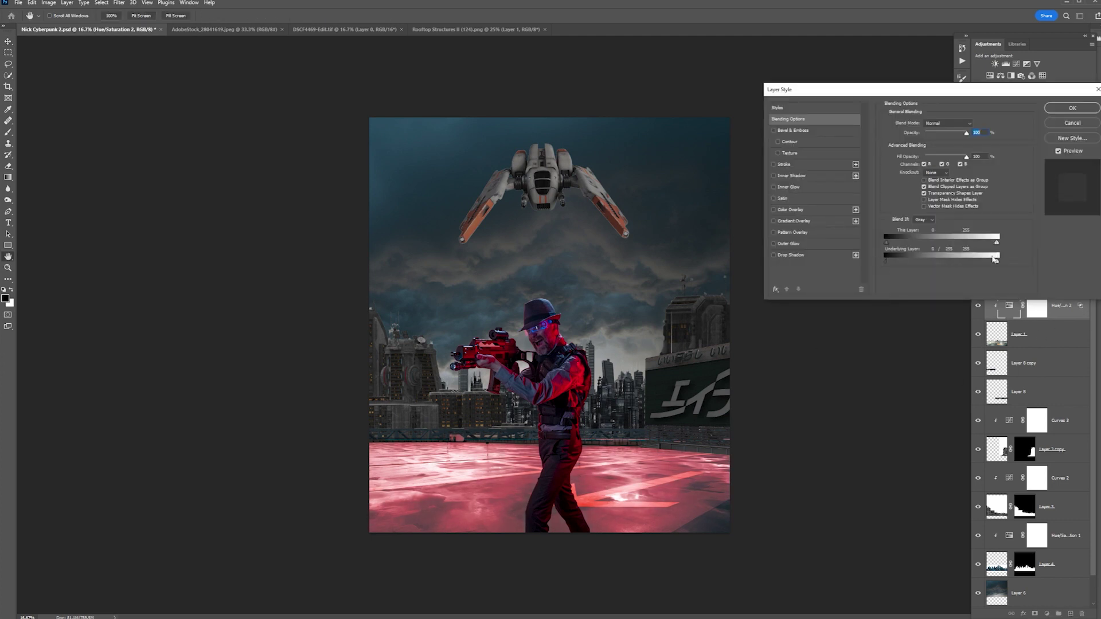
drag(983, 263, 990, 263)
- Confirm the blending change and set up a black 13%-flow brush on the Hue/Saturation 2 mask
click(1072, 107)
click(1040, 312)
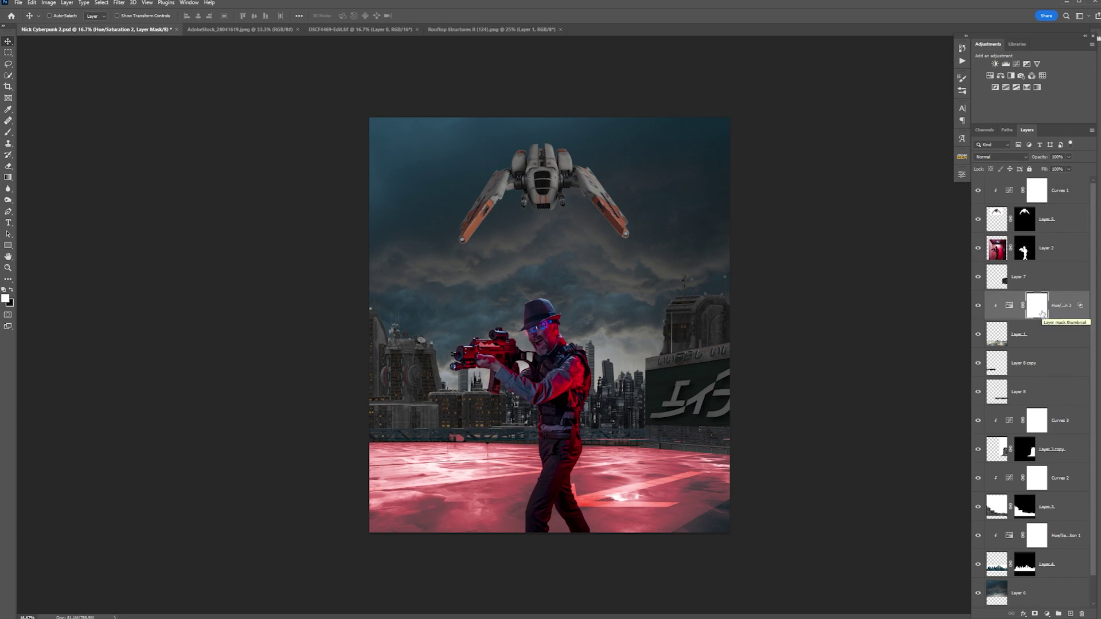
key(b)
key(x)
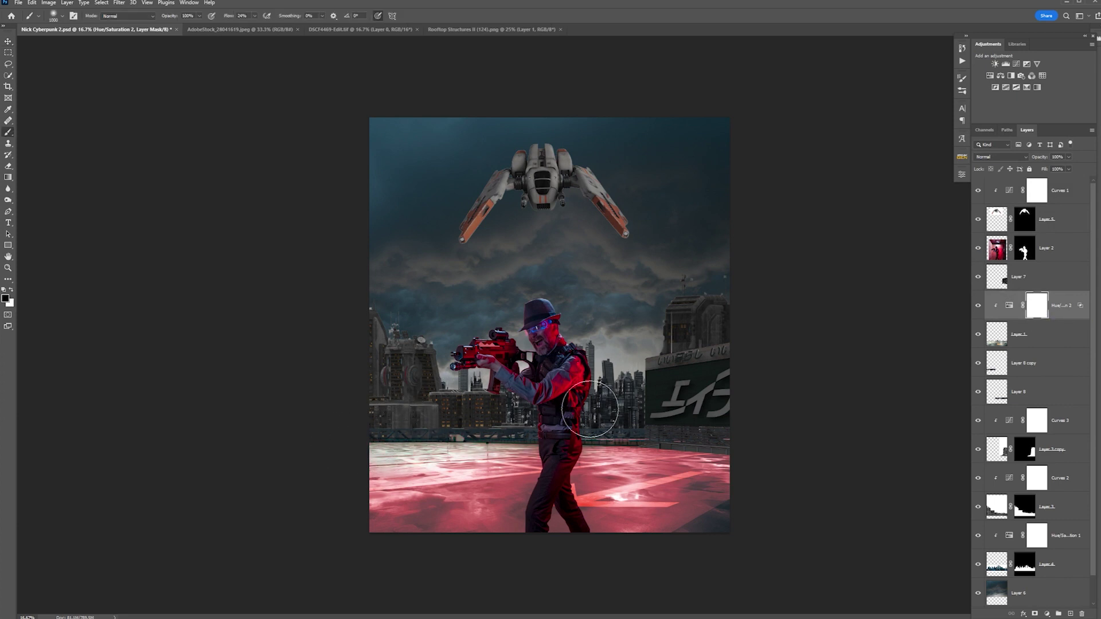
key(ctrl+z)
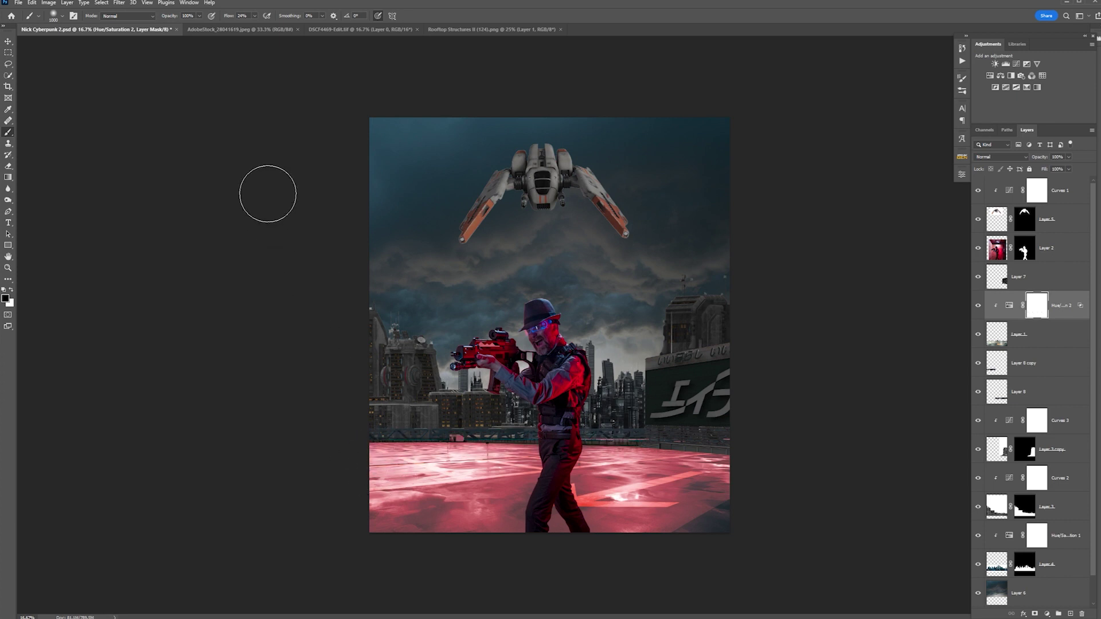
drag(249, 26, 252, 26)
click(31, 2)
key(Escape)
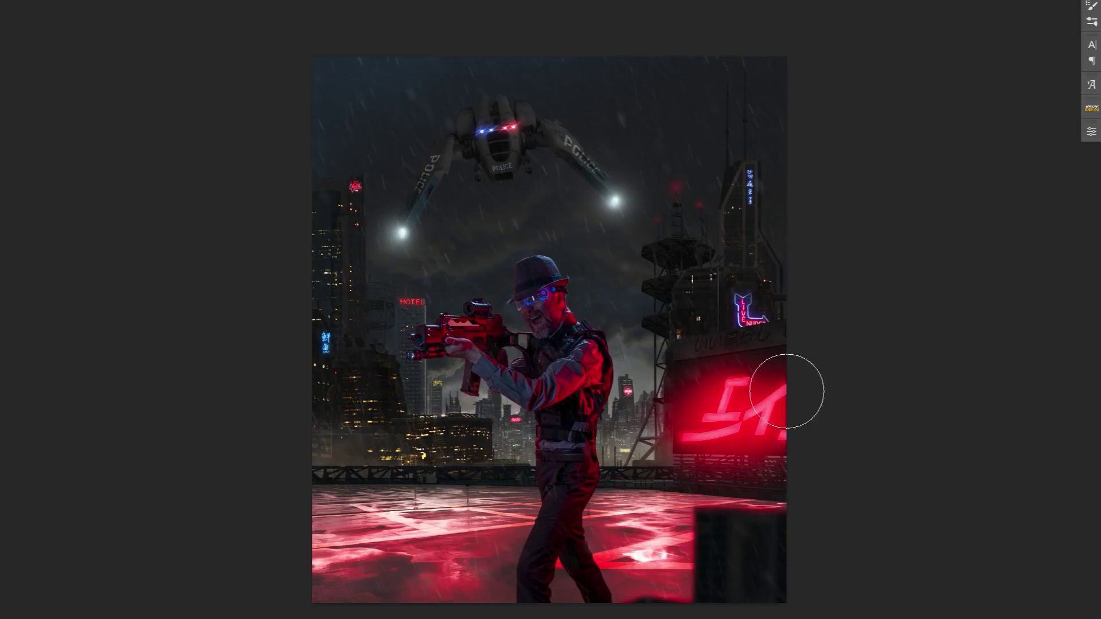
- Zoom in on the gunman and sample a red foreground colour near his hat
key(ctrl+plus)
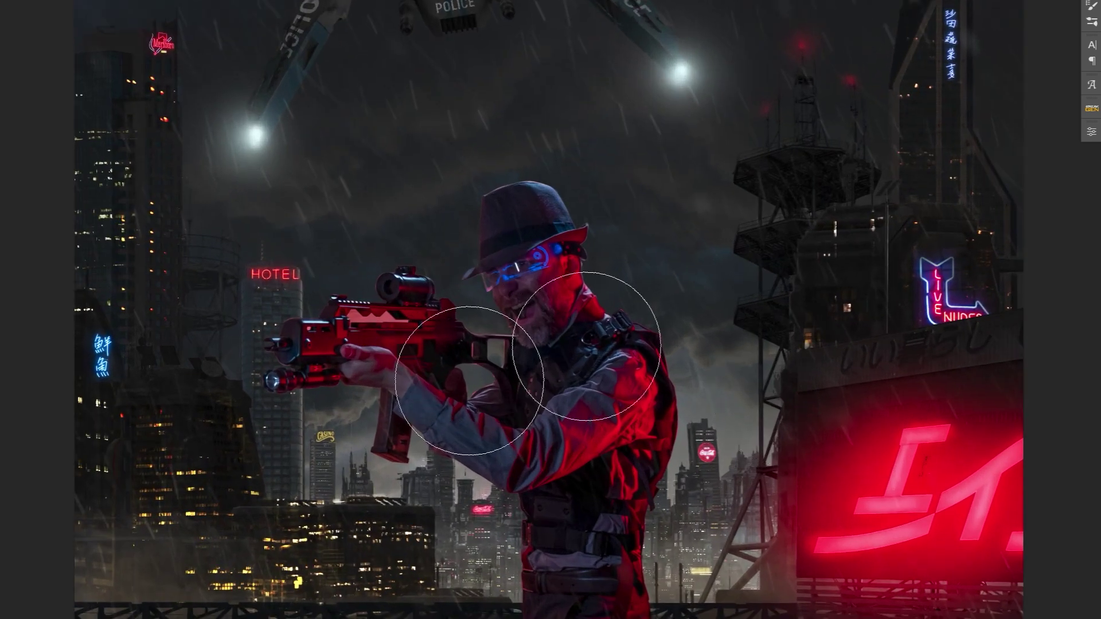
key(alt)
alt+click(551, 181)
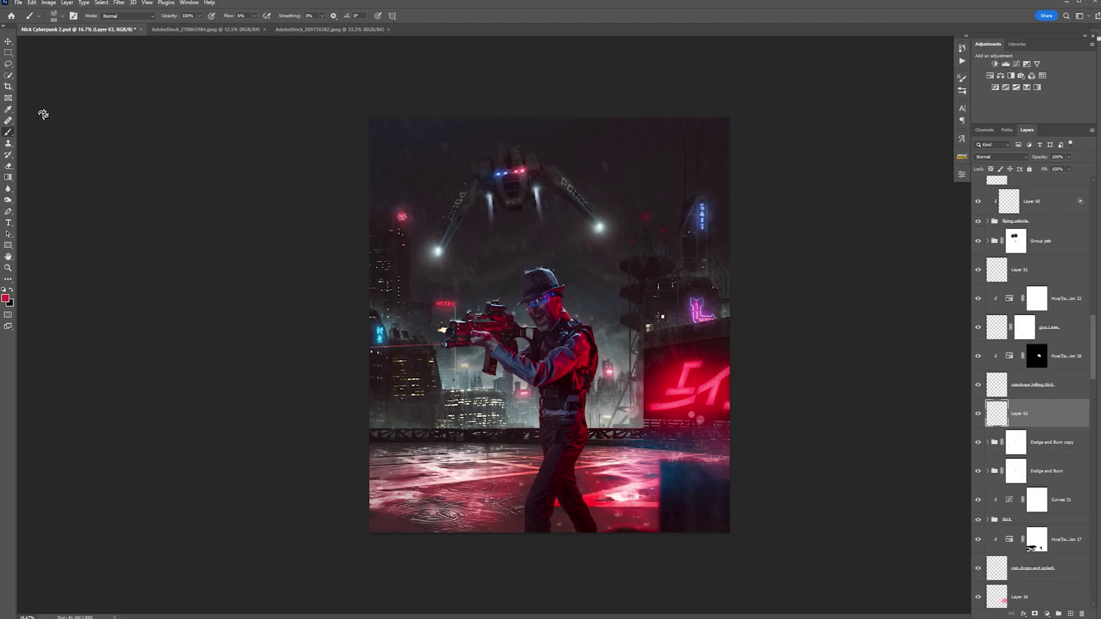
- Switch the brush to the Soft Round Pressure Opacity preset
click(63, 15)
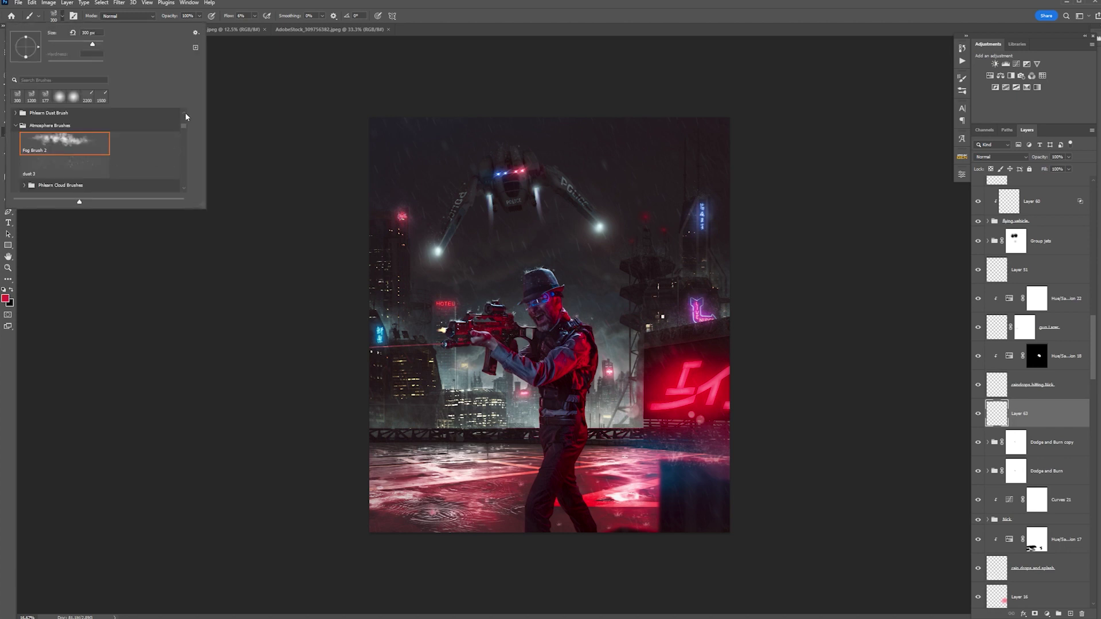
scroll(182, 113, up, 1)
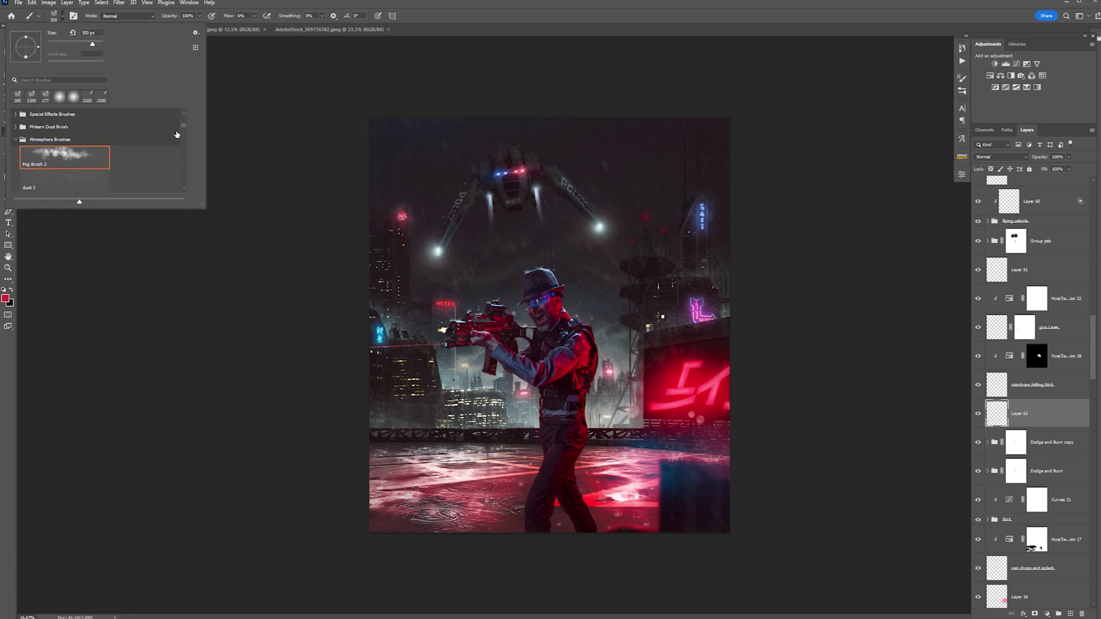
scroll(174, 133, up, 3)
click(167, 126)
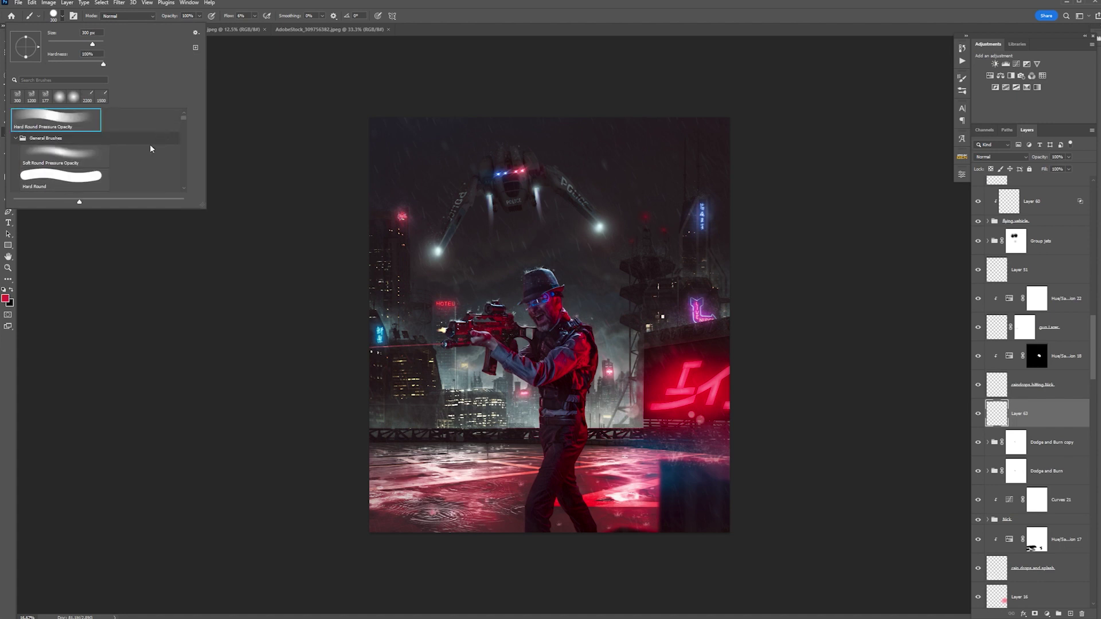
click(82, 163)
key(Return)
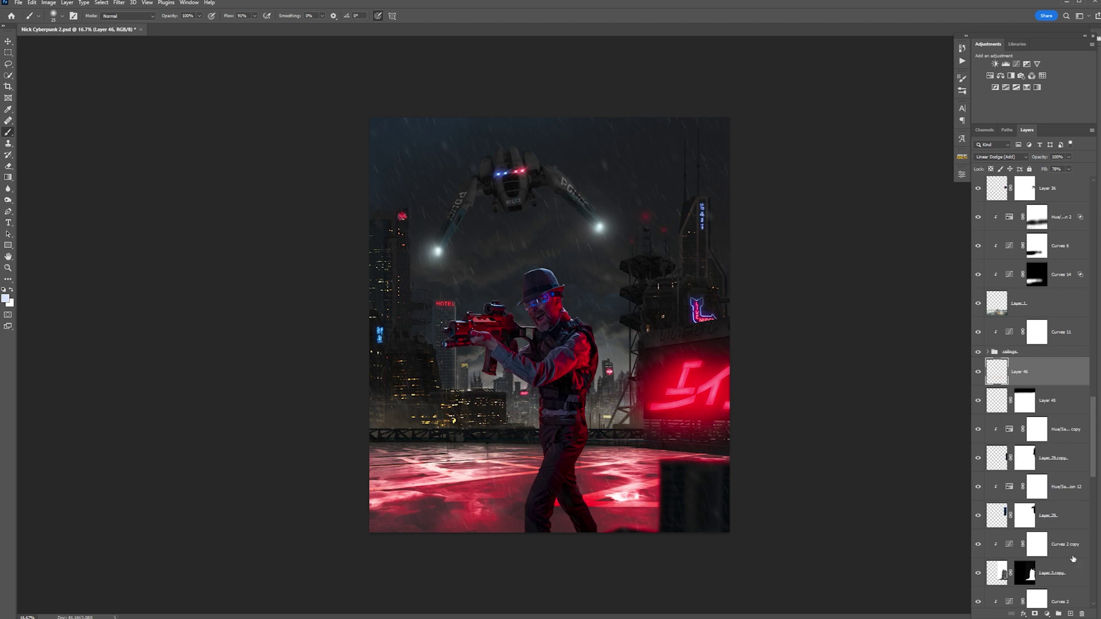
- Paint soft white light at 9% flow along the neon-sign building's left edge and top
click(62, 15)
double_click(86, 184)
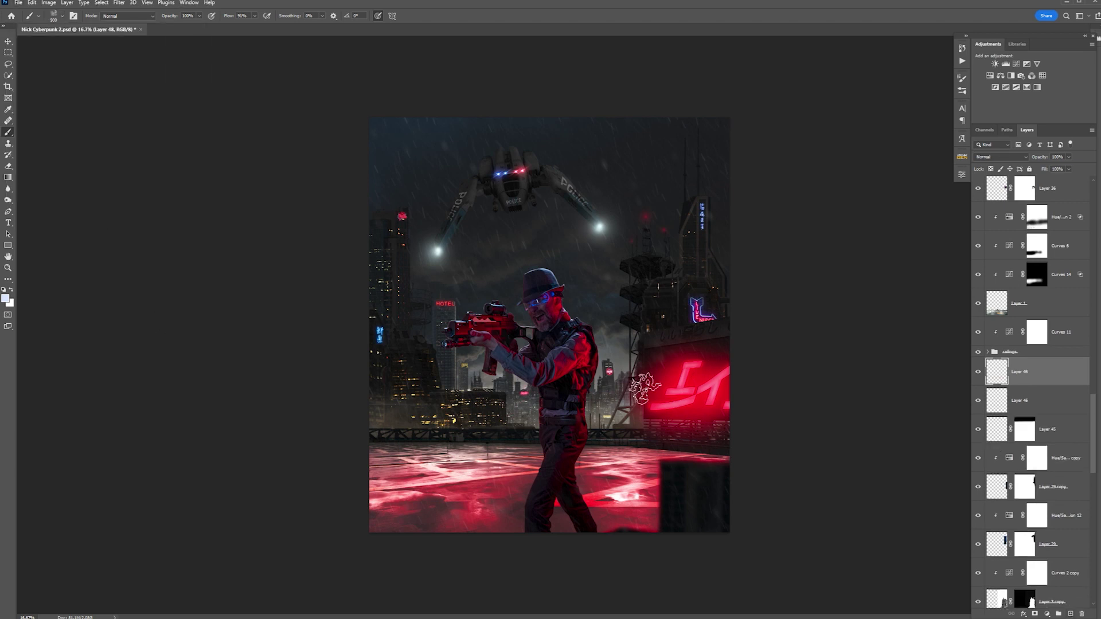
key(d)
key(x)
key(shift+0)
key(shift+9)
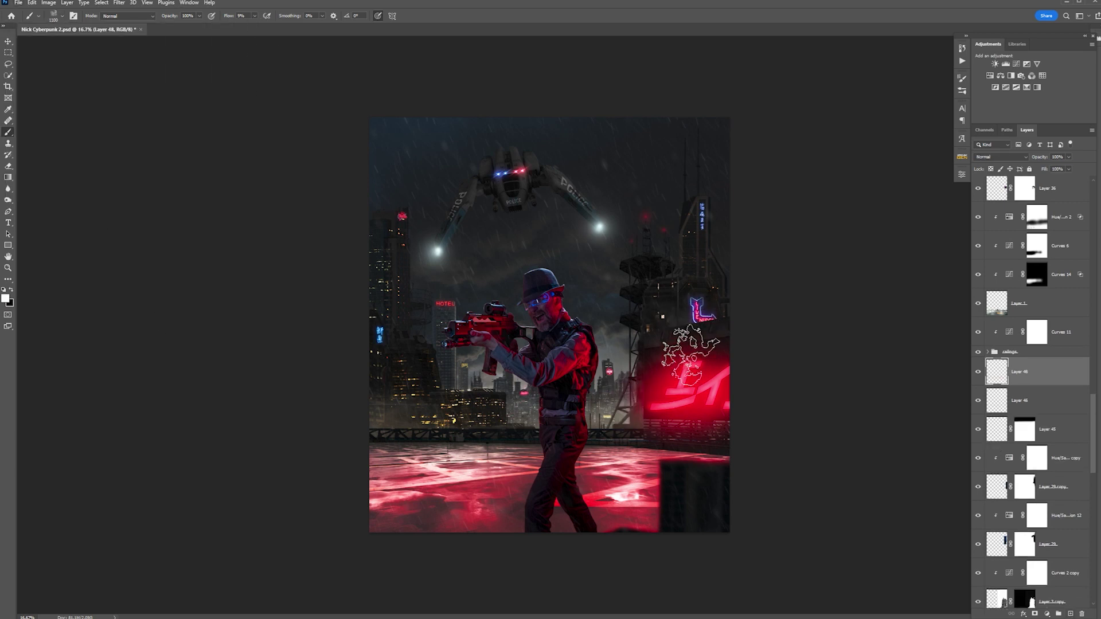
key(bracketleft)
key(bracketleft)
key(bracketleft)
key(bracketleft)
key(bracketleft)
key(bracketleft)
drag(695, 342, 744, 302)
key(bracketleft)
key(bracketleft)
key(bracketleft)
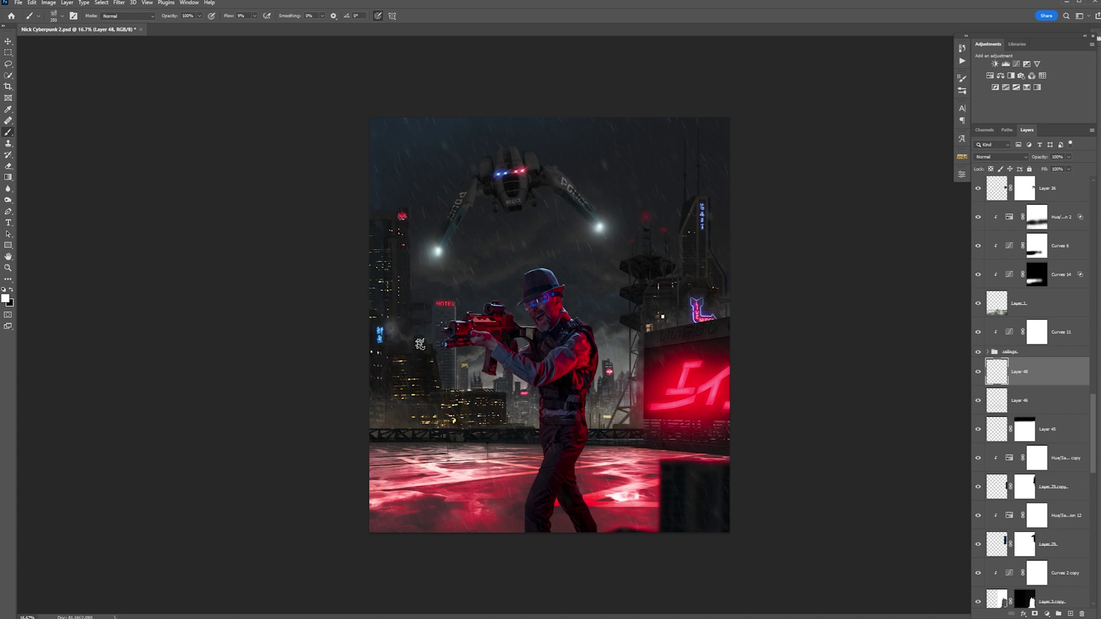
- Move Layer 48 up, then add Layer 49 and place it just above Group 1
drag(1027, 372, 1032, 193)
key(ctrl+shift+alt+n)
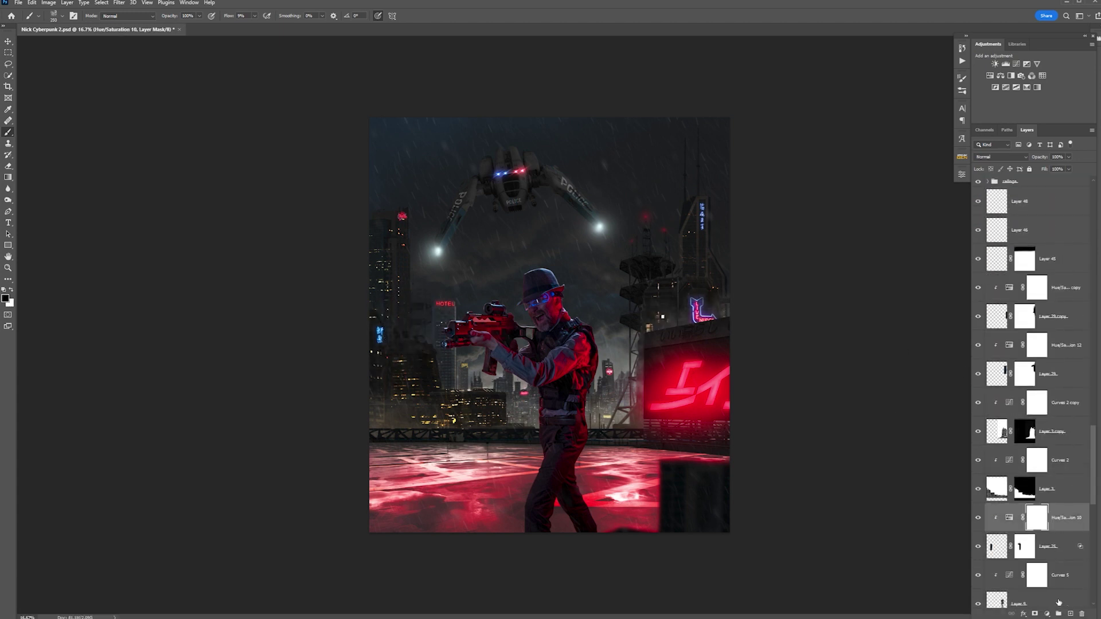
key(ctrl+g)
drag(1024, 530, 1048, 509)
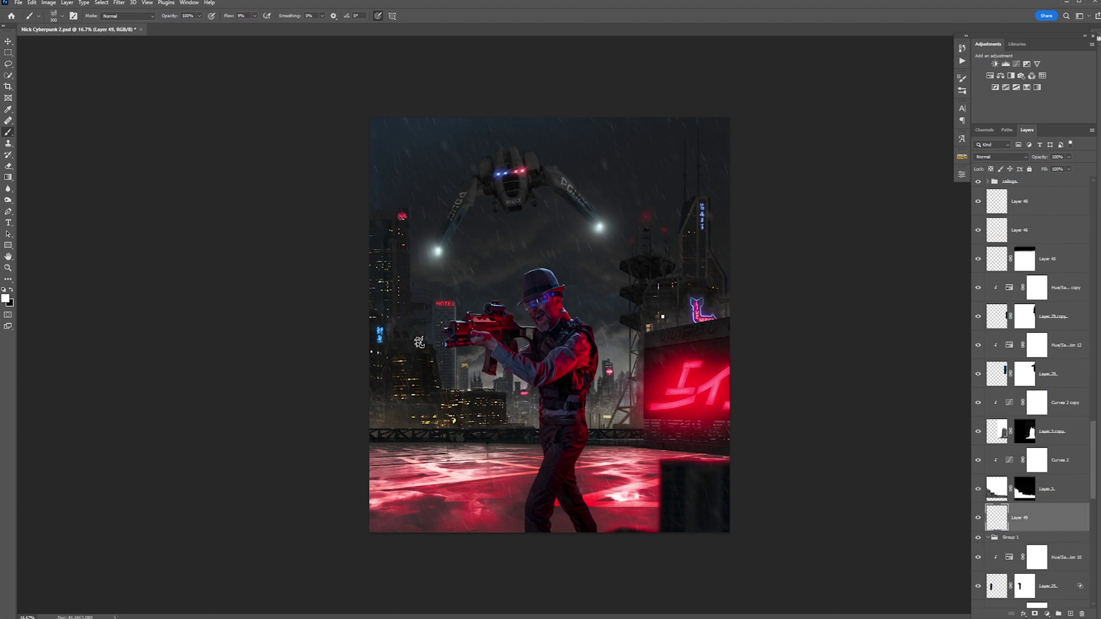
key(bracketright)
key(bracketright)
key(bracketright)
key(bracketright)
key(bracketright)
key(bracketright)
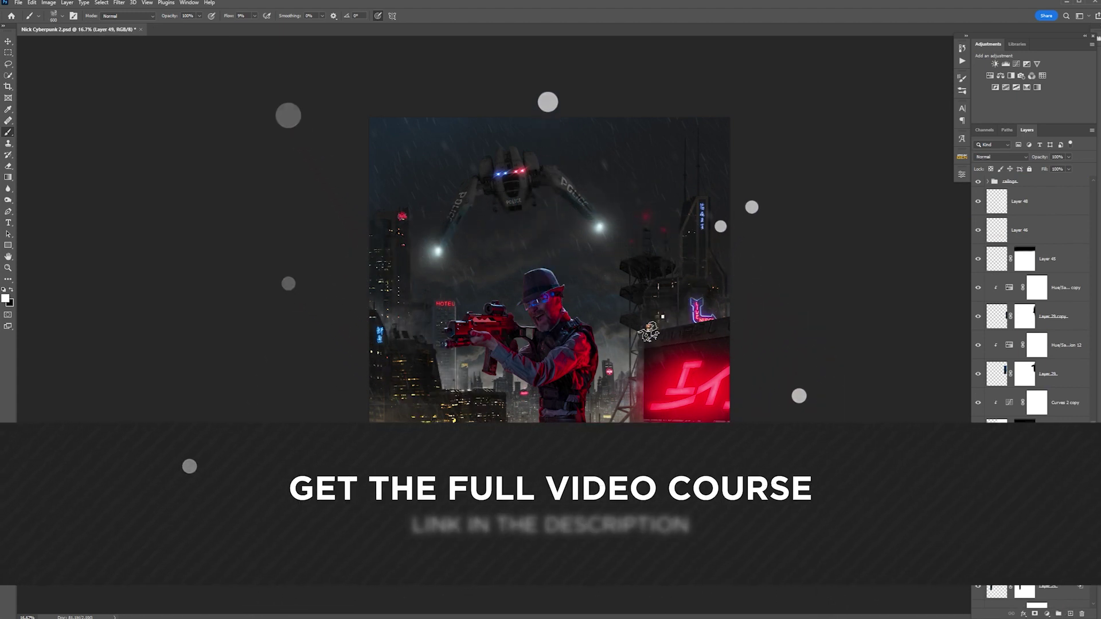
- Sample a light cyan colour from the blue neon sign and select Layer 46
alt+click(379, 332)
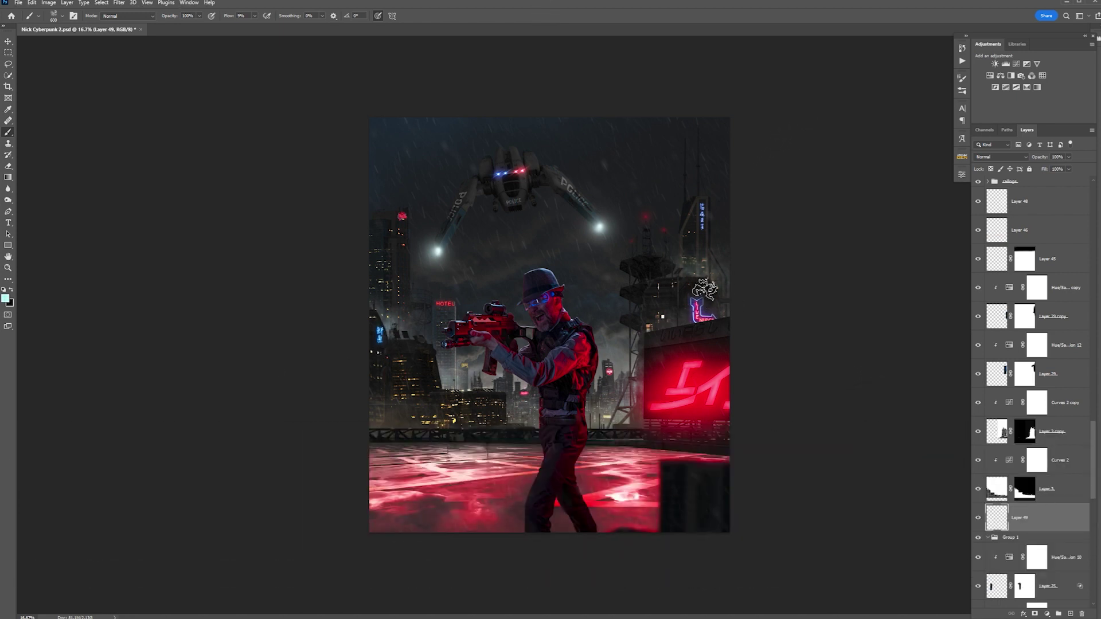
scroll(984, 527, up, 10)
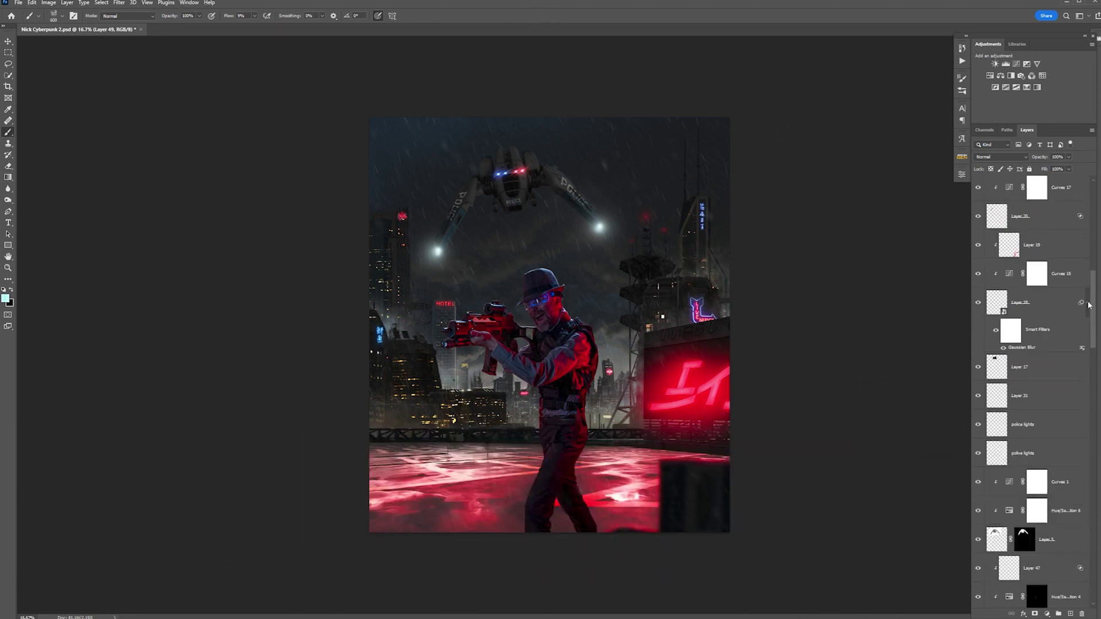
click(984, 527)
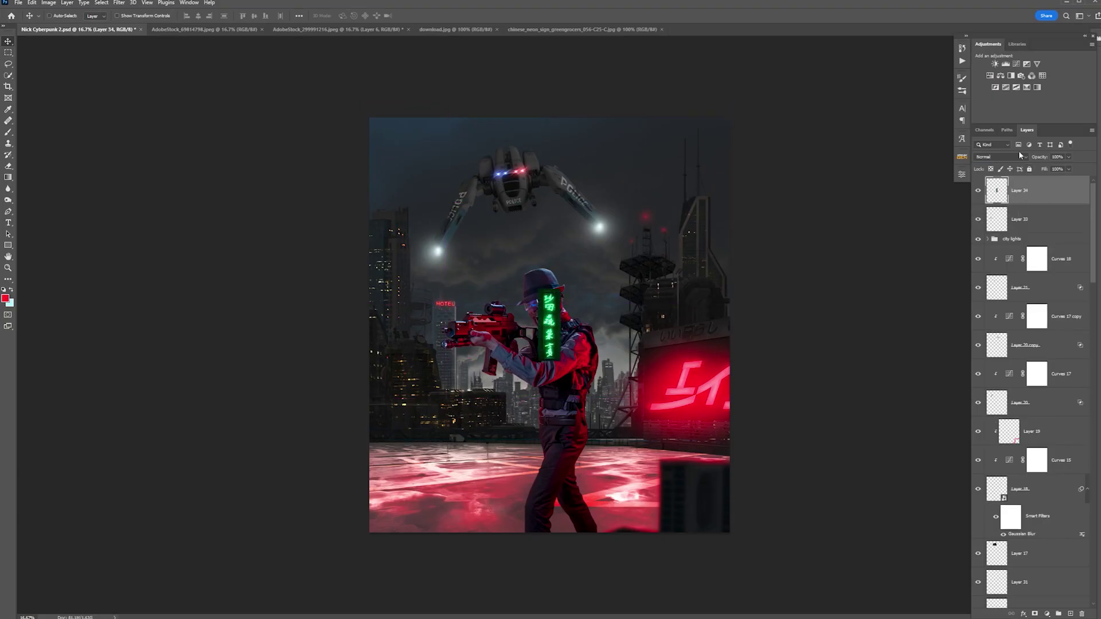
- Set Layer 34 to Screen and position the green neon sign beside the right tower
click(1020, 154)
click(998, 225)
drag(549, 314, 405, 381)
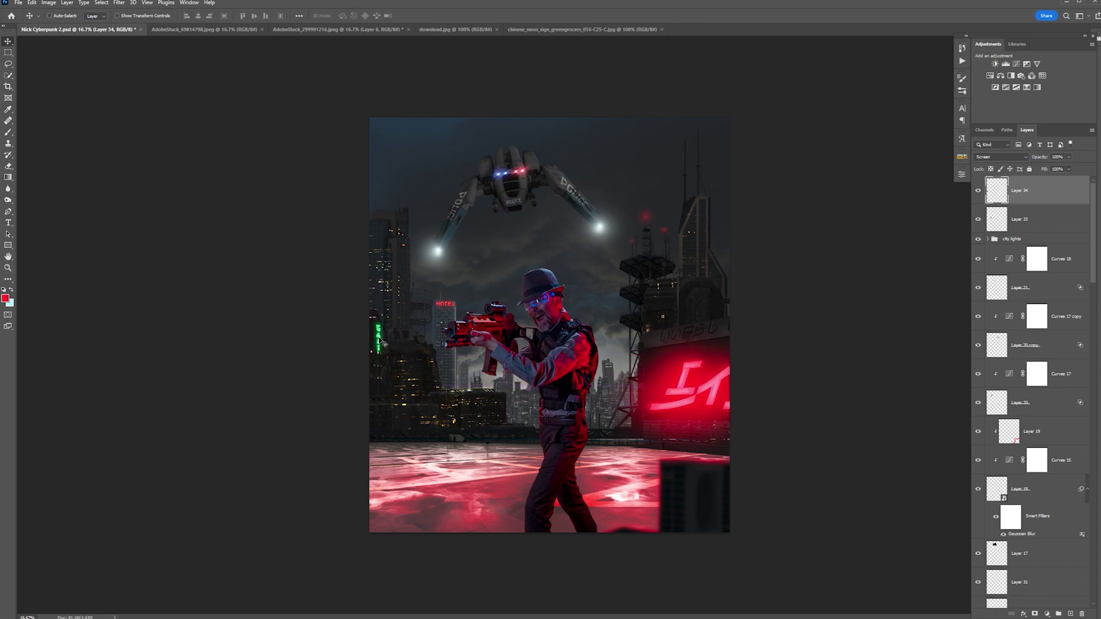
drag(383, 343, 704, 208)
click(1001, 157)
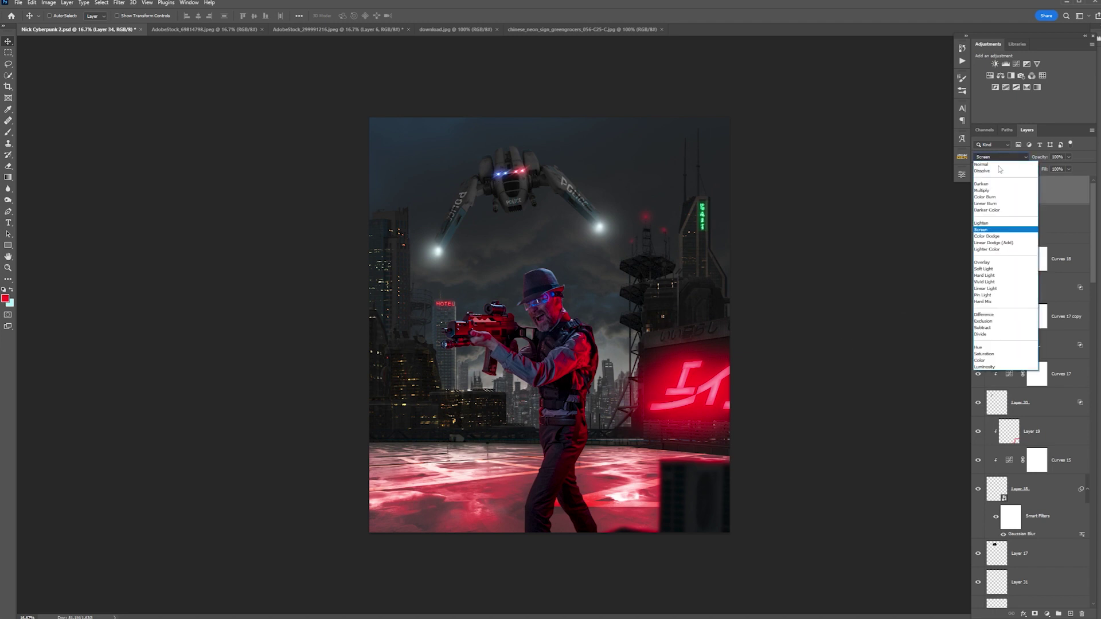
click(1004, 227)
double_click(1070, 199)
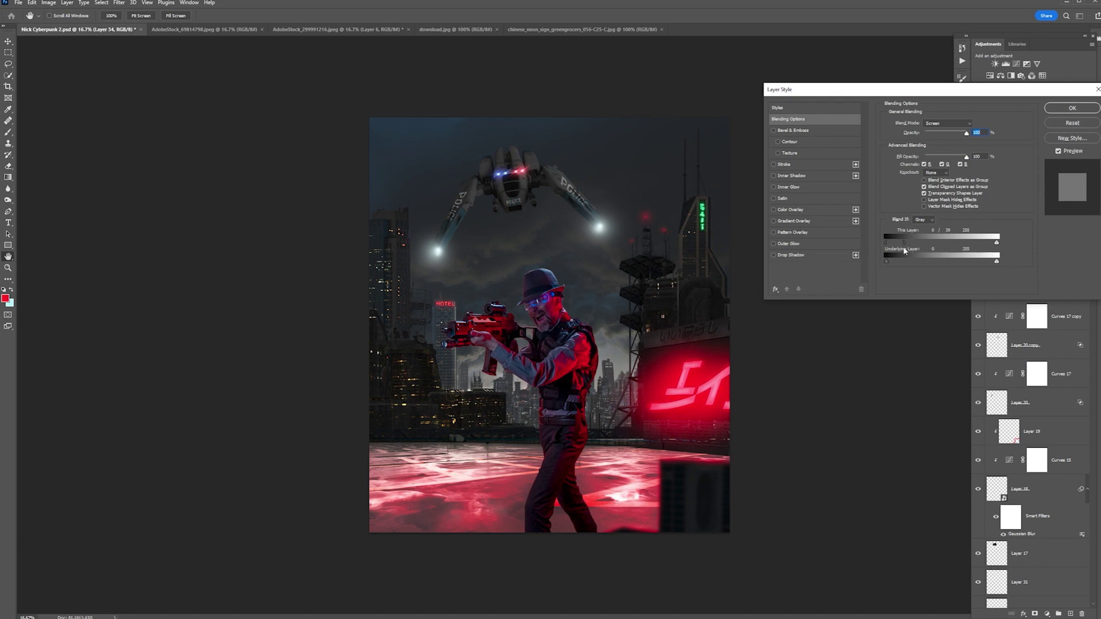
click(1085, 105)
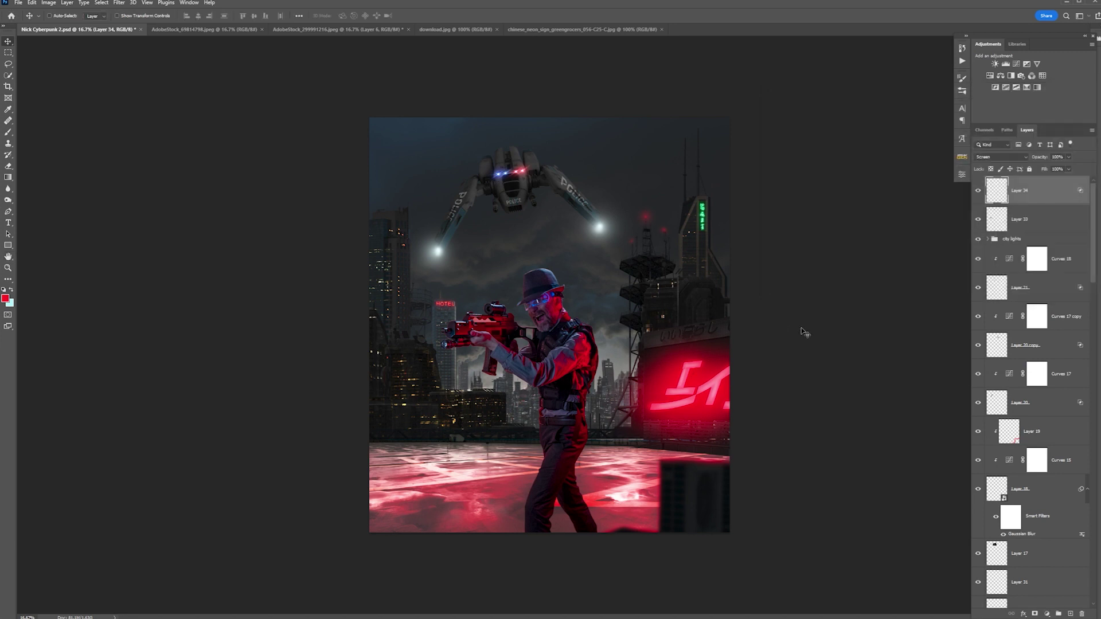
- Recolour the sign blue with a clipped Hue/Saturation layer, Colorize on, Hue 246
click(990, 75)
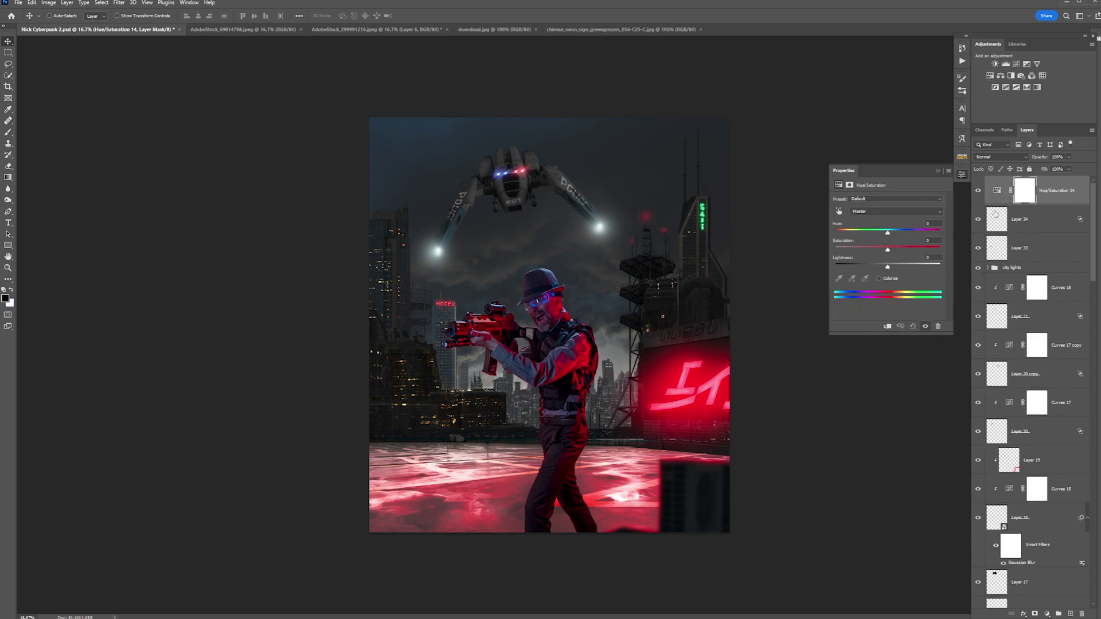
alt+click(994, 210)
click(879, 278)
drag(944, 233, 908, 236)
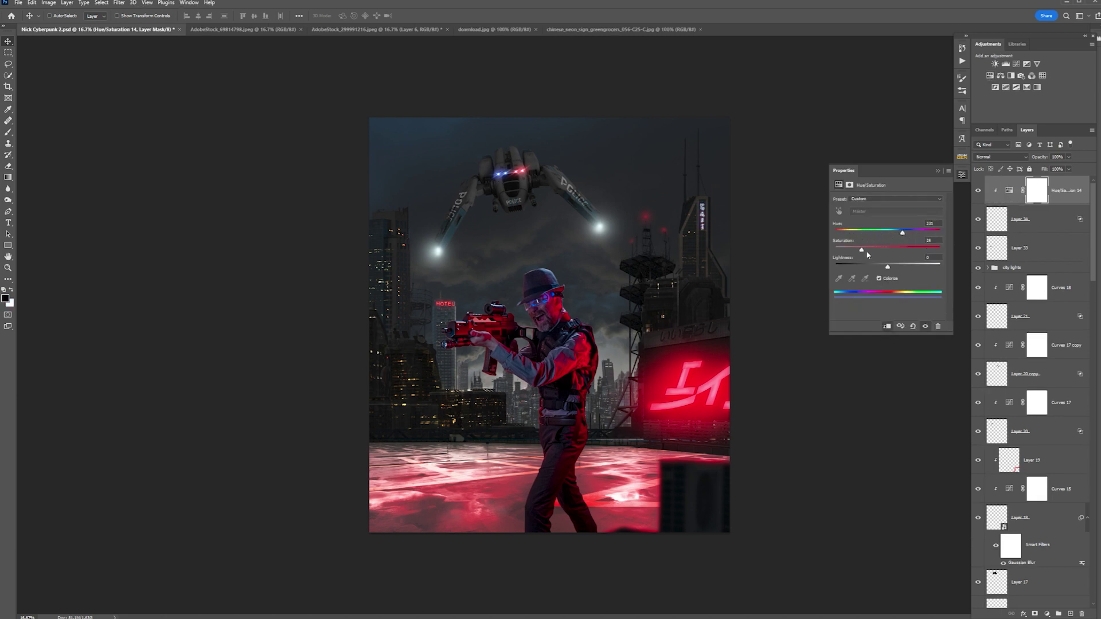
click(938, 172)
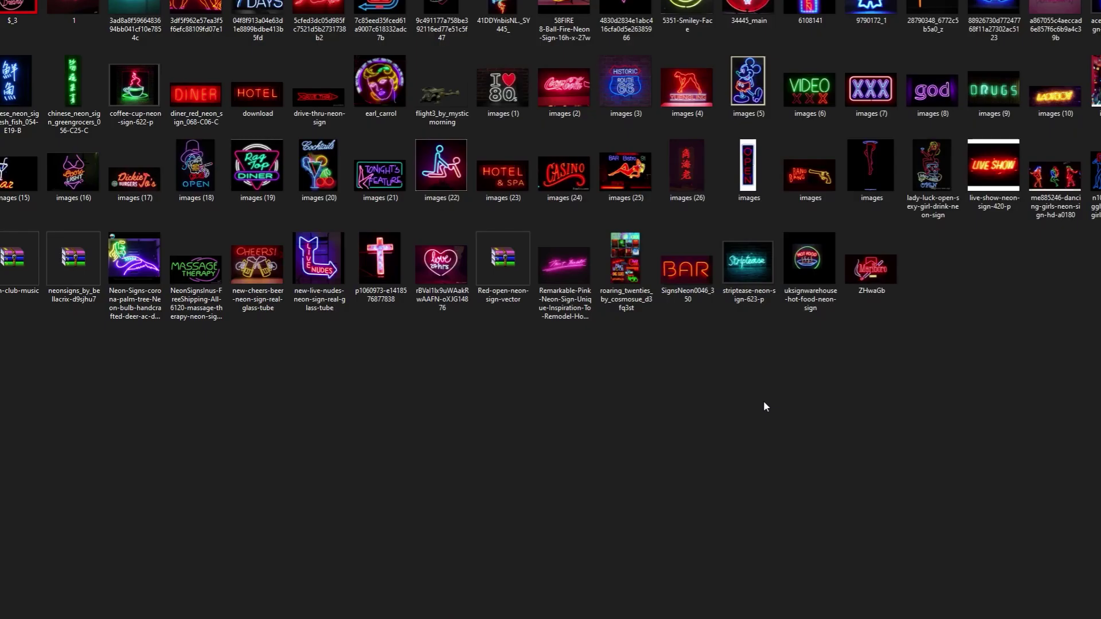
- Open the greengrocers and vertical OPEN neon sign images and bring them into the composite
double_click(80, 103)
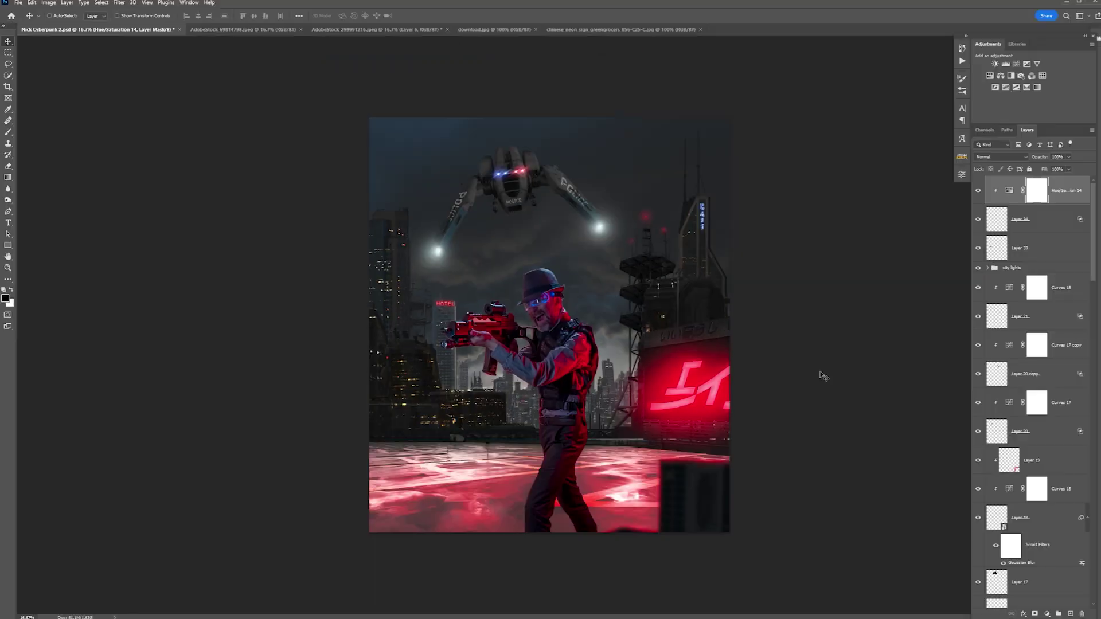
click(19, 2)
click(29, 23)
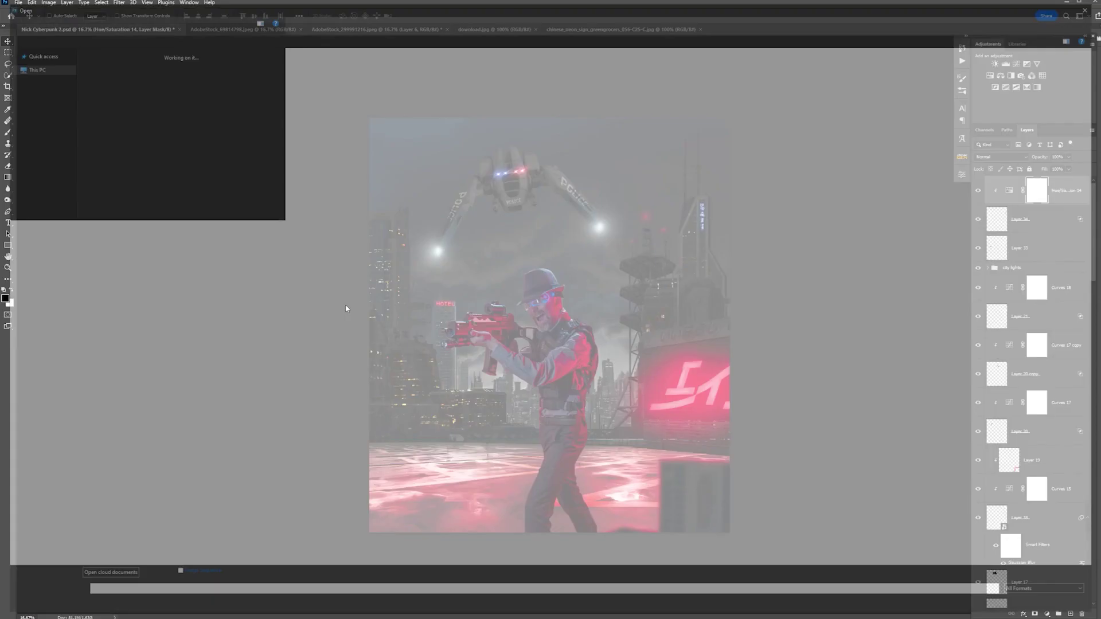
click(701, 204)
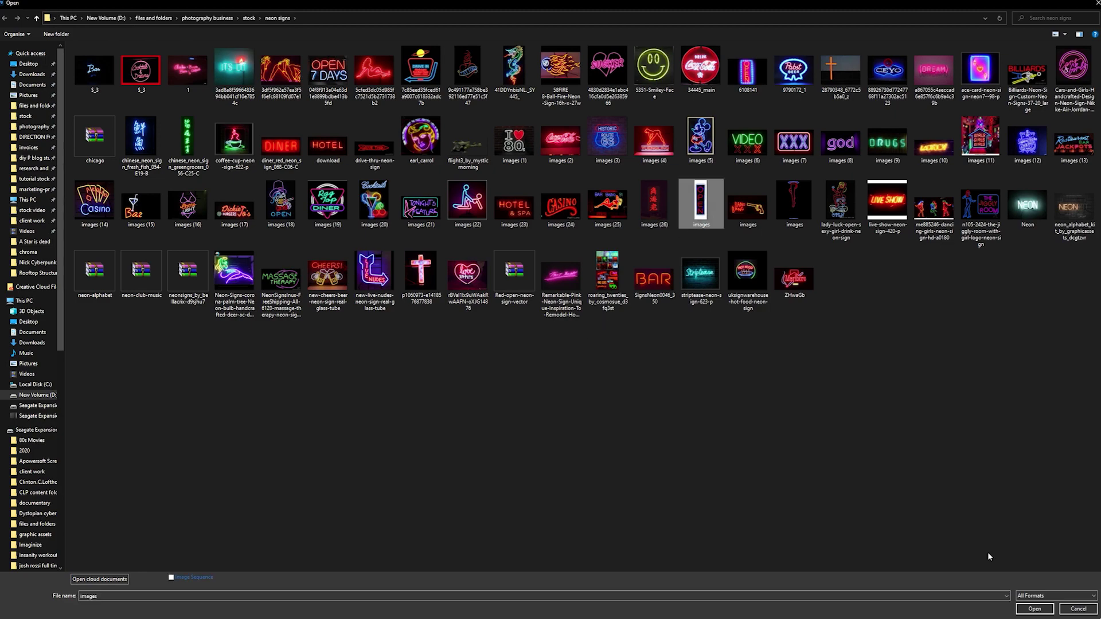
click(1035, 609)
drag(406, 172, 406, 172)
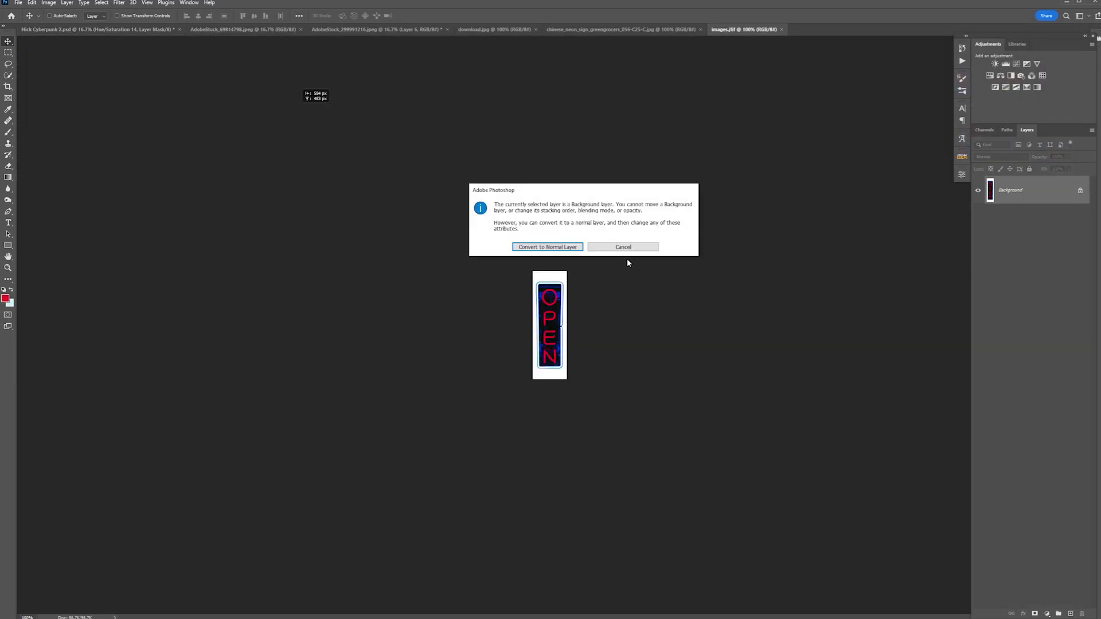
click(623, 247)
key(ctrl+Tab)
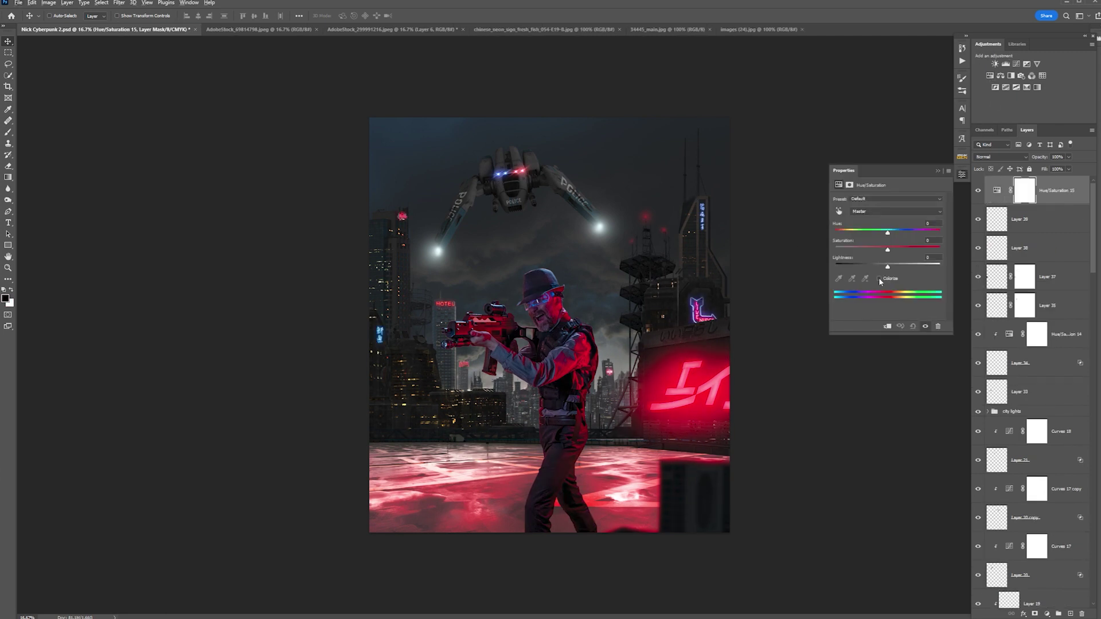
- Tint Layer 39 pink with a clipped, slightly darkened Colorize adjustment, then open the Marlboro image
click(878, 278)
alt+click(1002, 203)
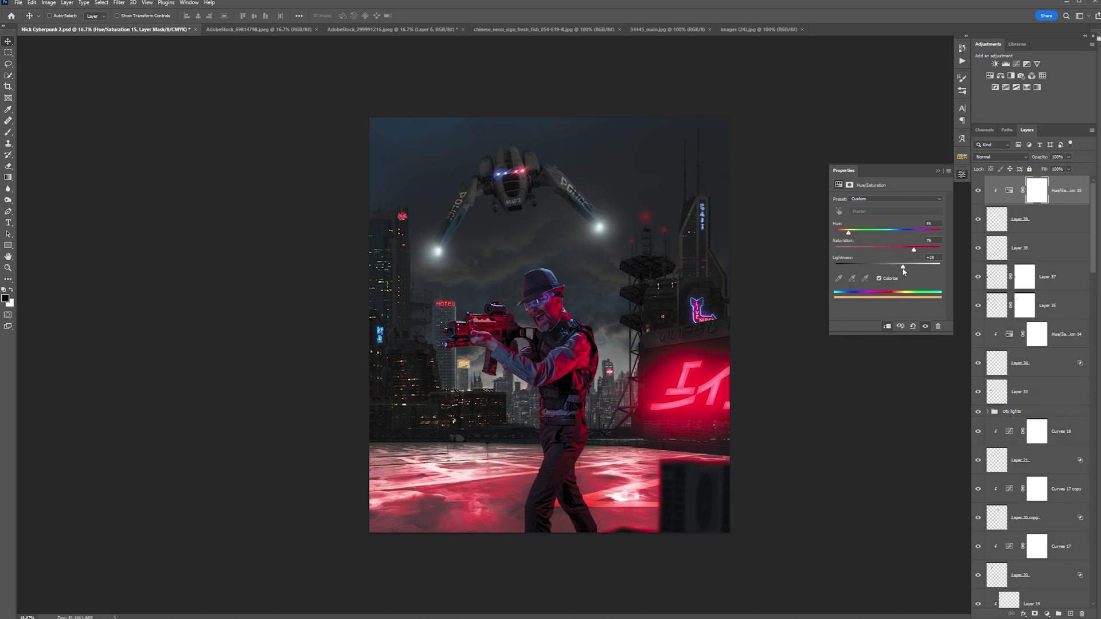
drag(888, 267, 883, 267)
click(938, 170)
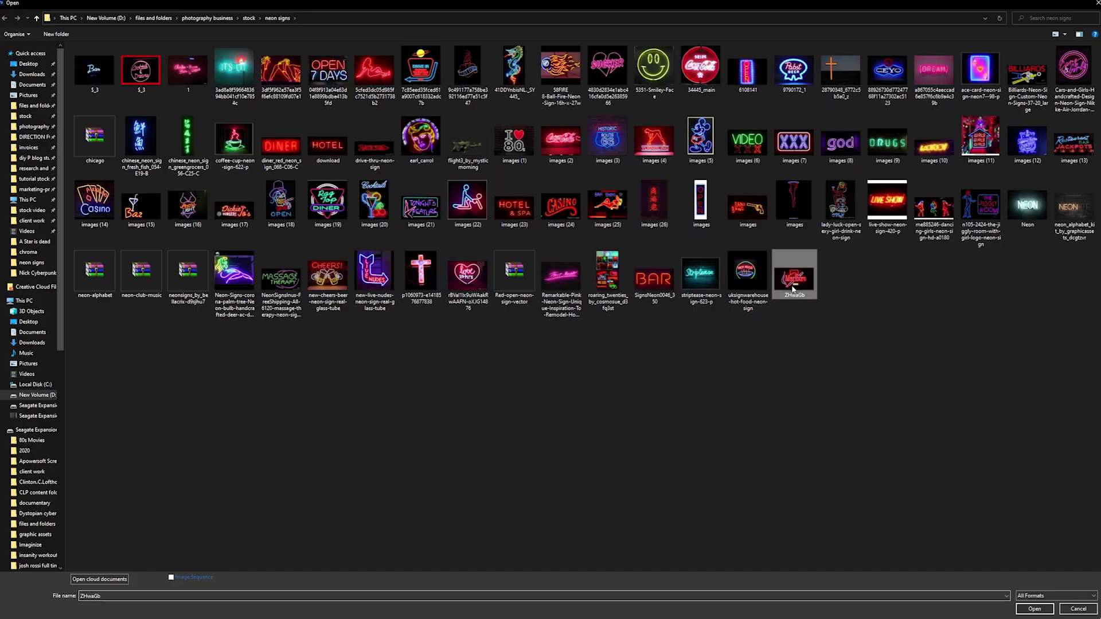
double_click(792, 275)
- Copy the whole Marlboro neon image into the composite and set its layer to Screen blending
key(ctrl+a)
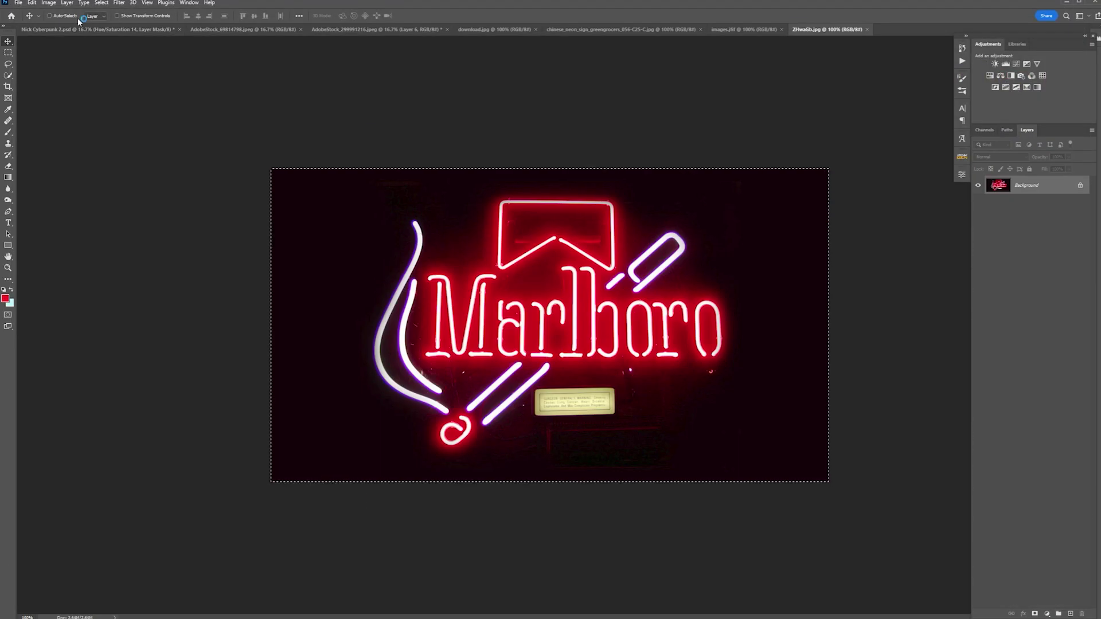
key(ctrl+c)
key(ctrl+Tab)
key(ctrl+v)
click(1001, 157)
click(995, 253)
- Scale the Marlboro sign down to about 27% and position it on the left skyscraper
key(ctrl+t)
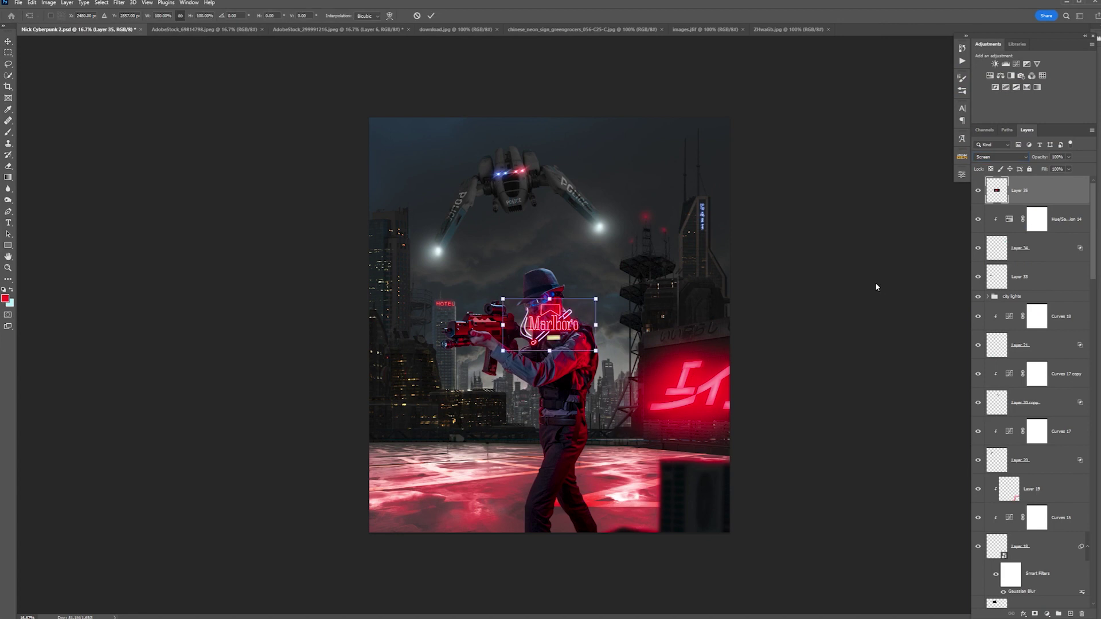
drag(501, 299, 405, 257)
key(Return)
key(ctrl+t)
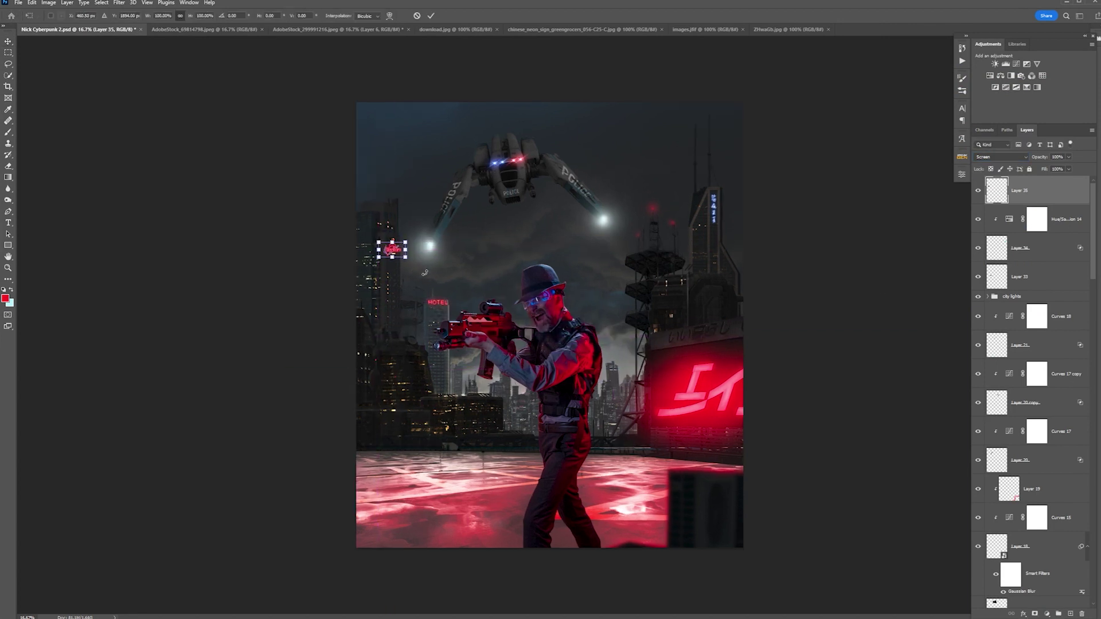
key(ctrl+plus)
right_click(408, 303)
click(396, 285)
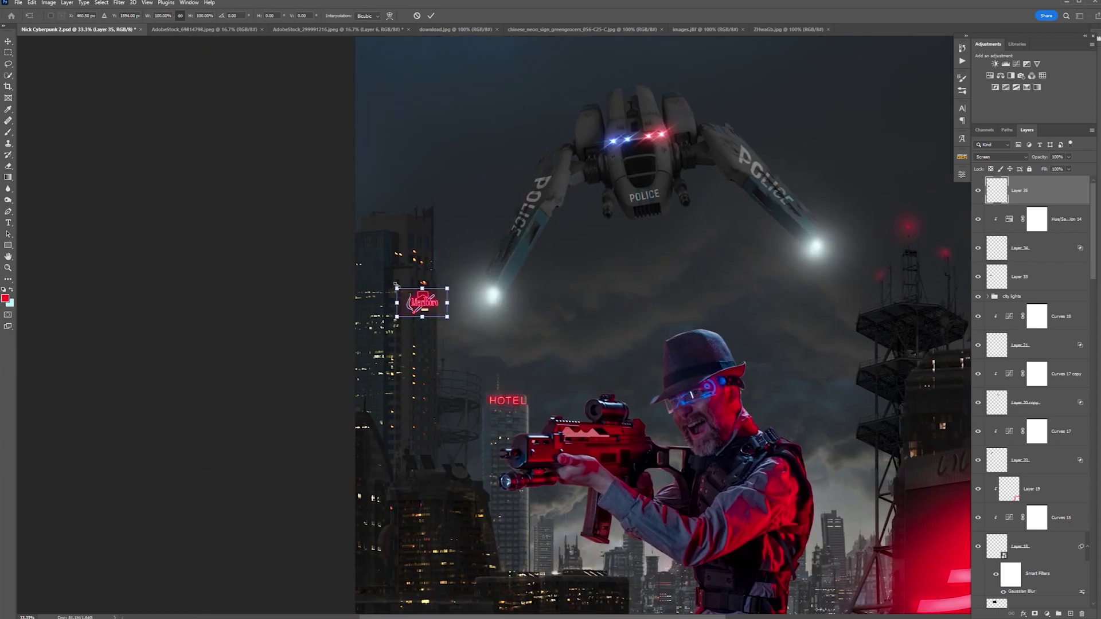